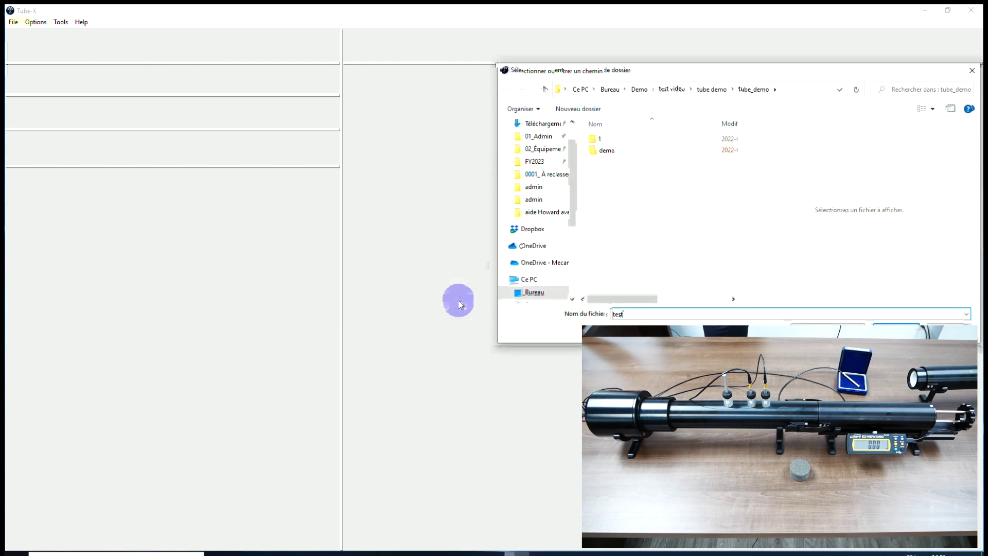
Save the new project as test1 and acquire the temperature, atmospheric pressure and relative humidity from the ENVIRO sensor.
type("t")
key("Return")
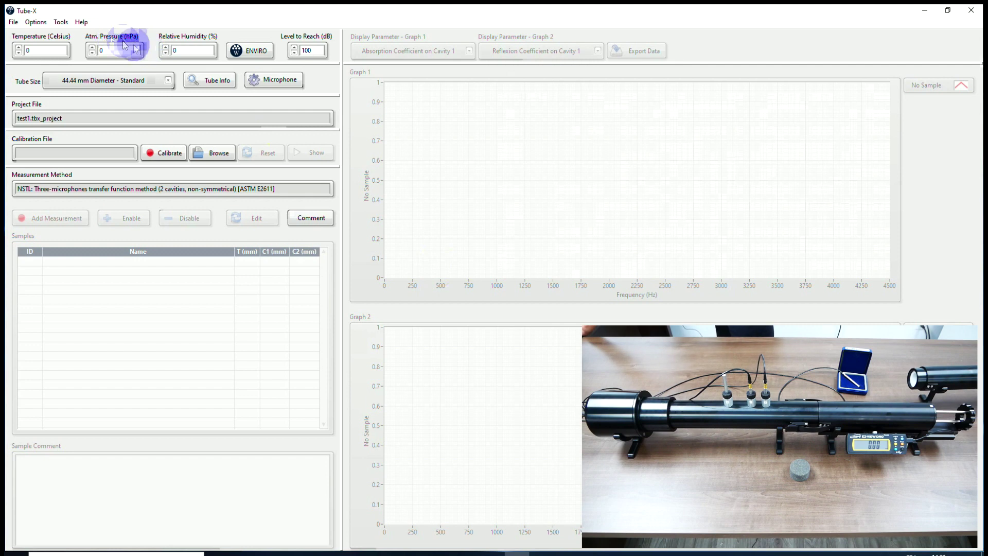
left_click(254, 52)
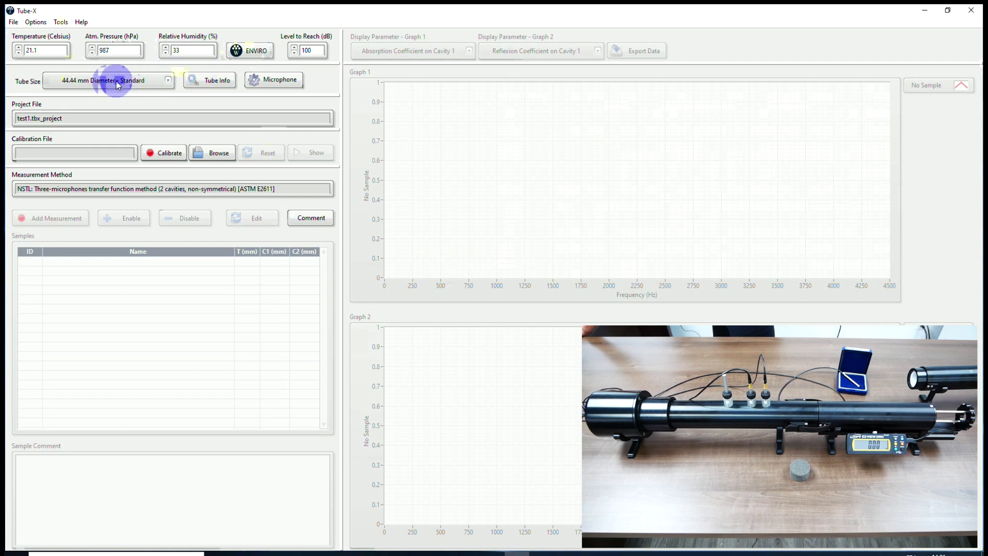
double_click(68, 82)
left_click_drag(76, 85, 124, 89)
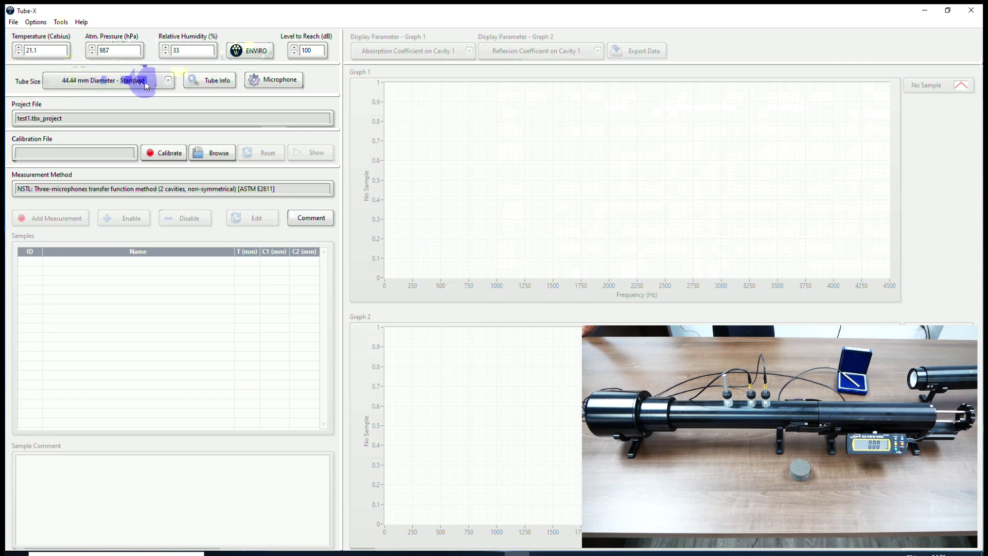
Calibrate microphones 1, 2 and 3 one after another with the calibrator and save their sensitivities.
left_click(282, 84)
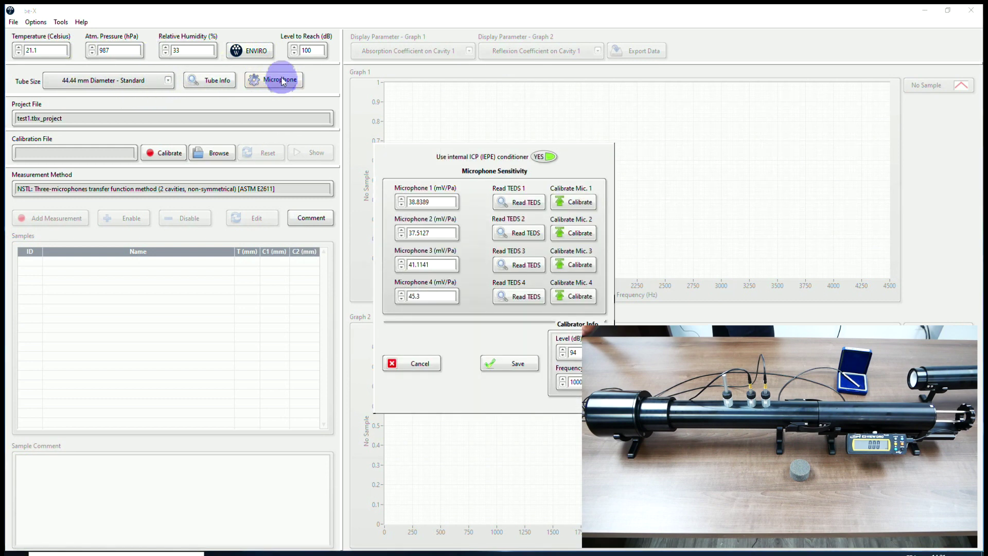
left_click(581, 202)
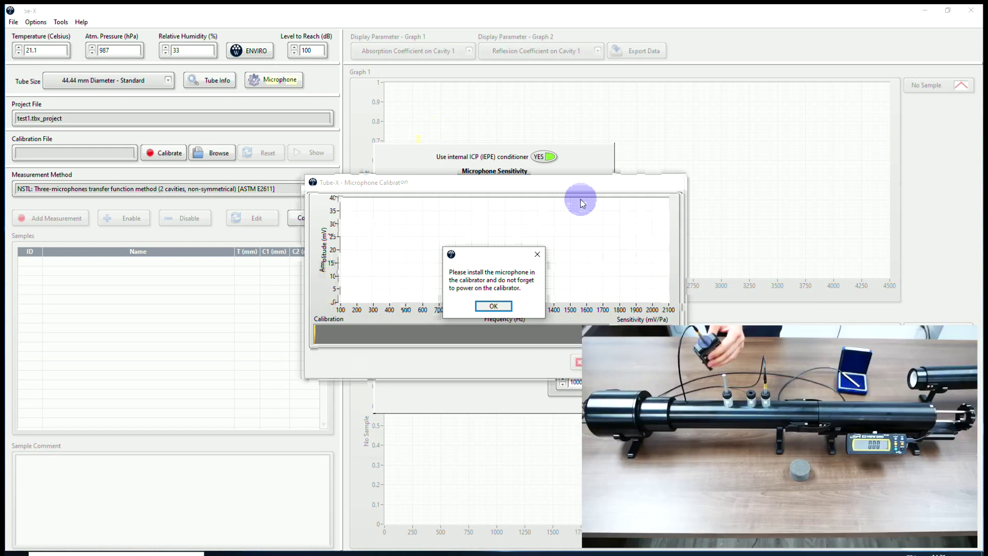
left_click(494, 307)
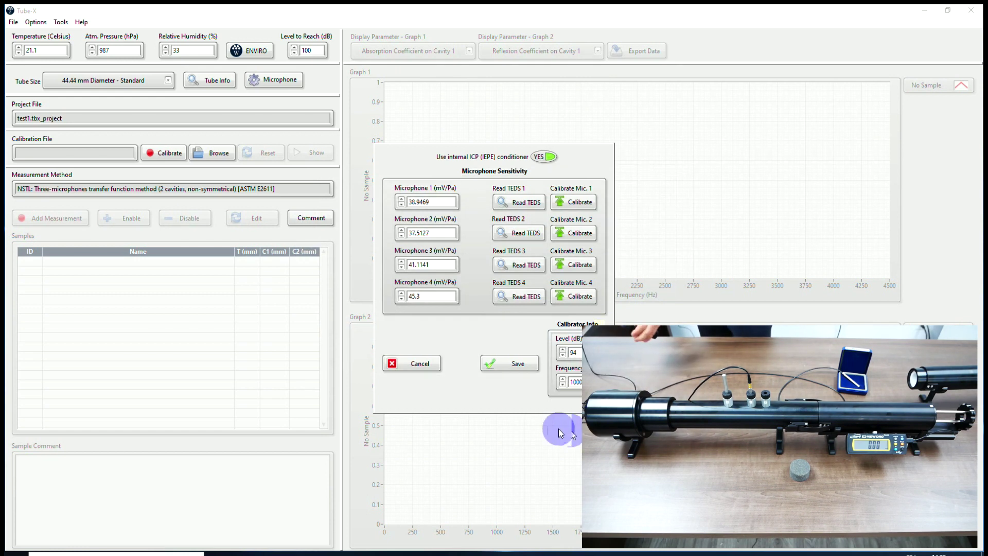
left_click(577, 235)
left_click(493, 306)
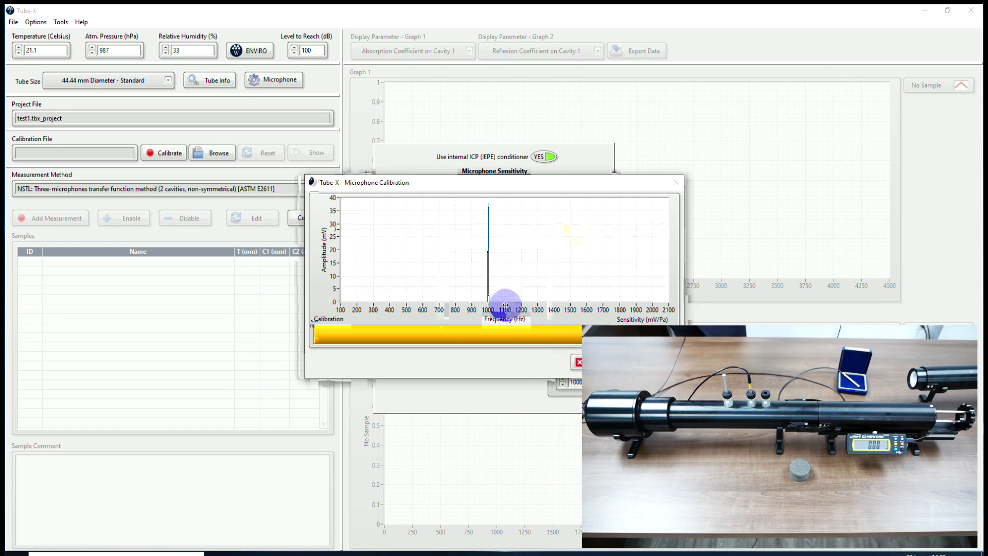
left_click(469, 258)
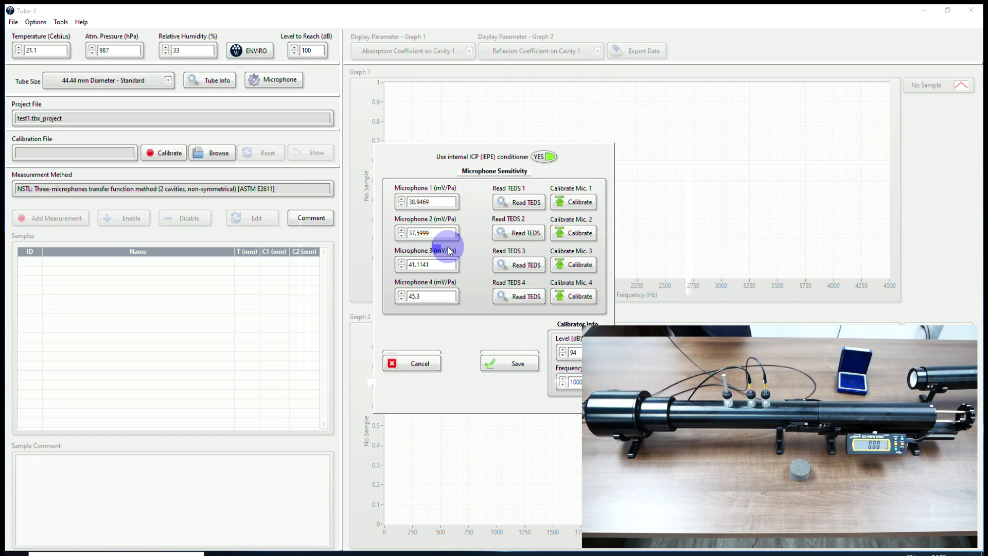
left_click(572, 265)
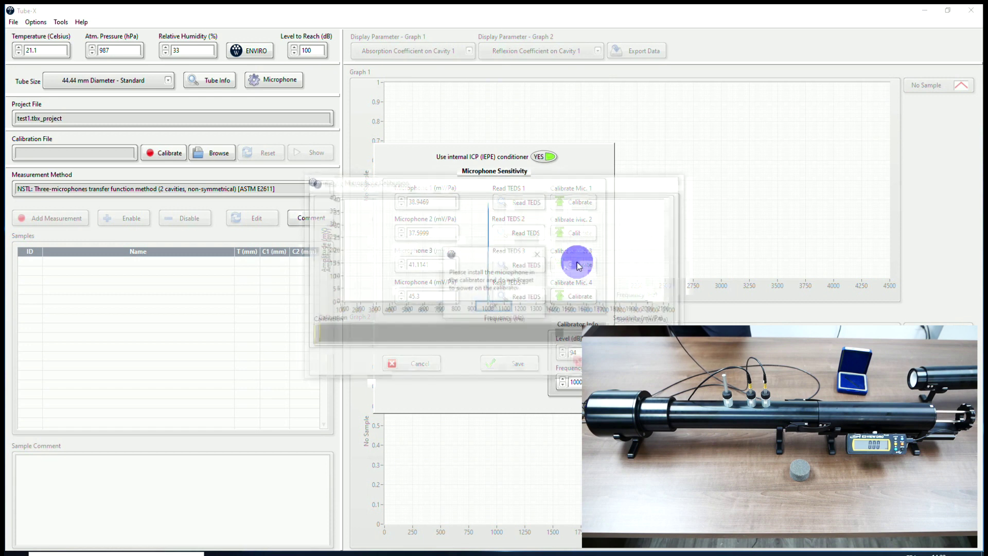
left_click(495, 306)
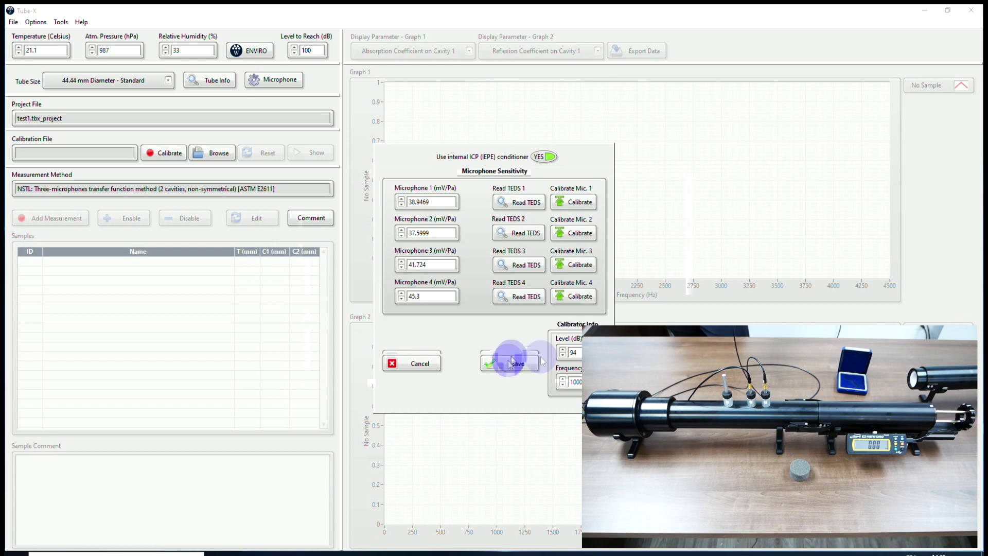
left_click(518, 364)
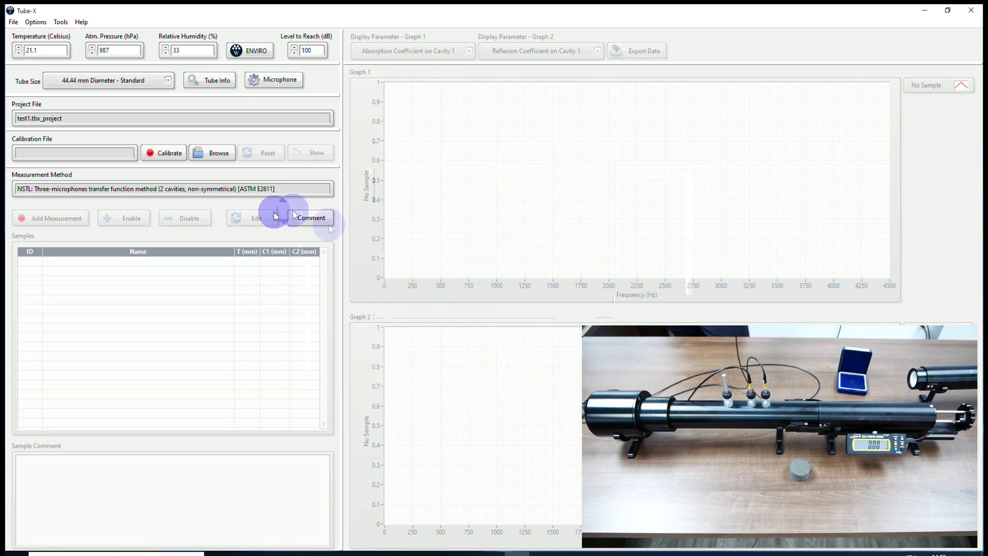
Start the tube calibration sequence and save the Mic 1 and Mic 3 measurements in both the direct and swapped positions.
double_click(204, 188)
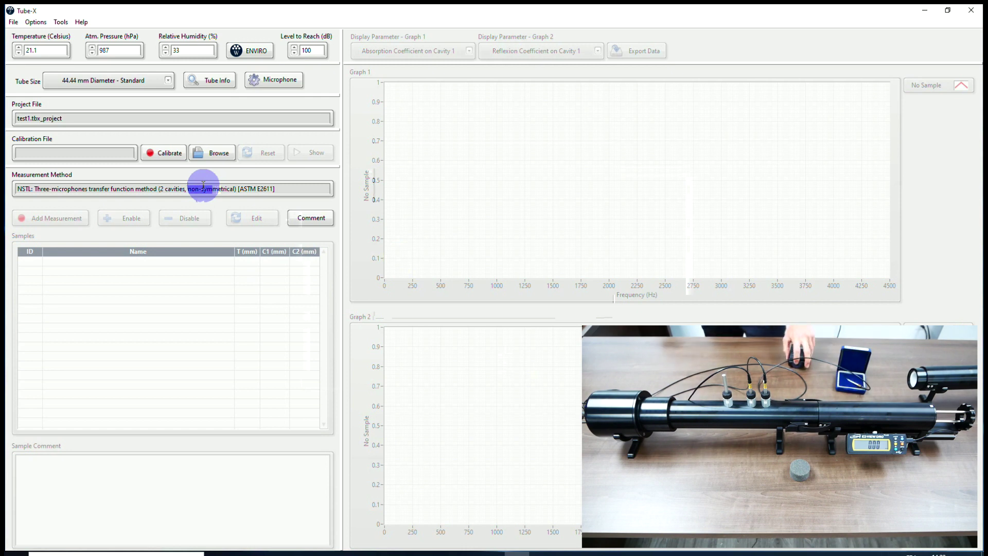
left_click(153, 153)
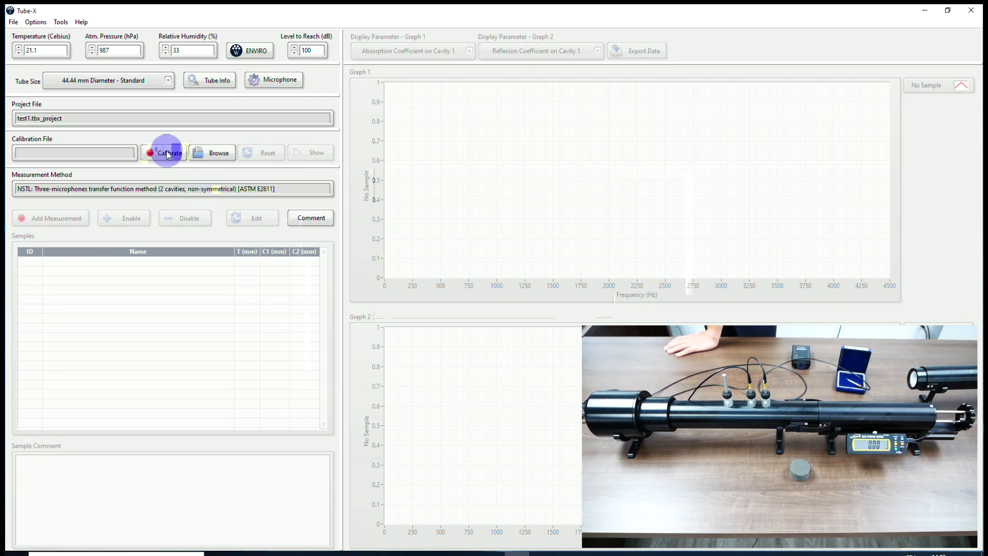
left_click(168, 154)
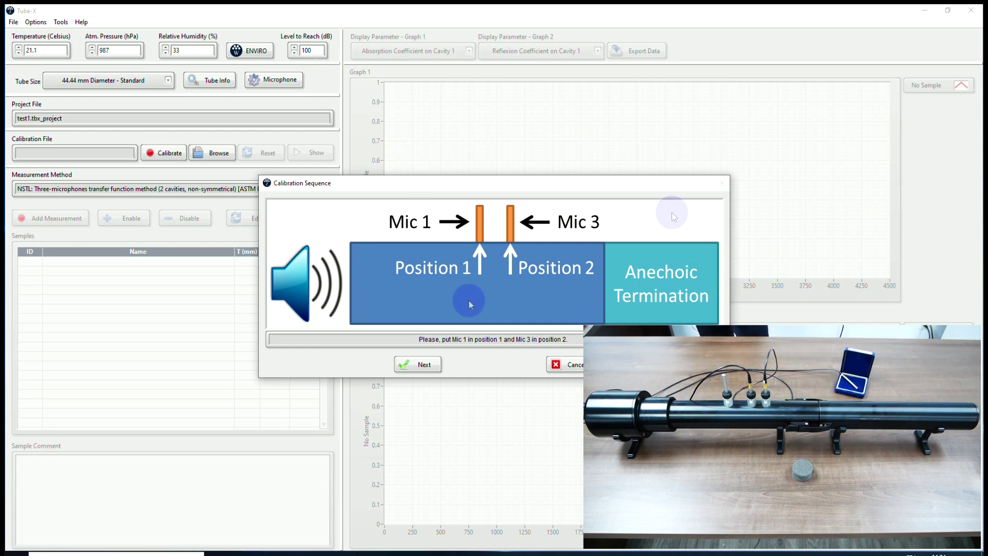
left_click(419, 365)
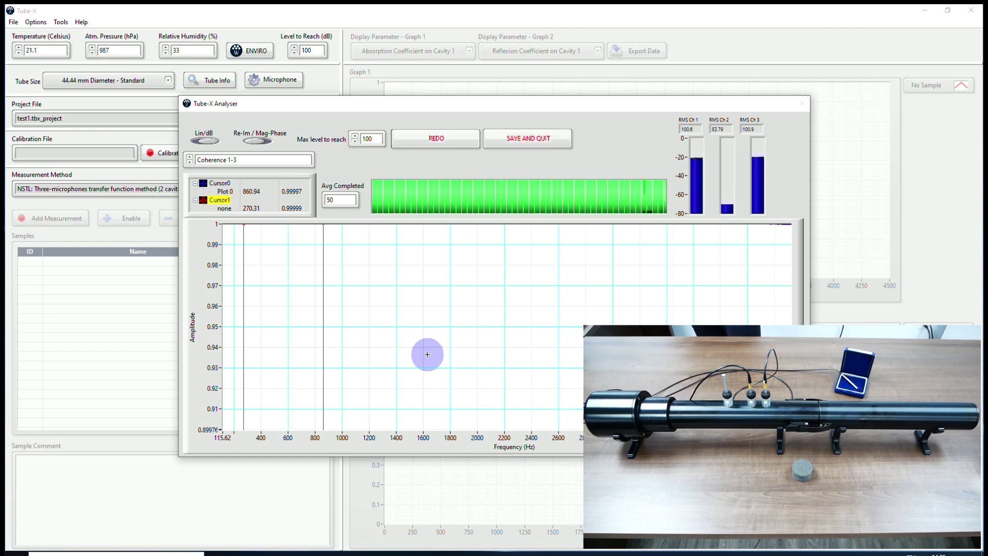
left_click(527, 139)
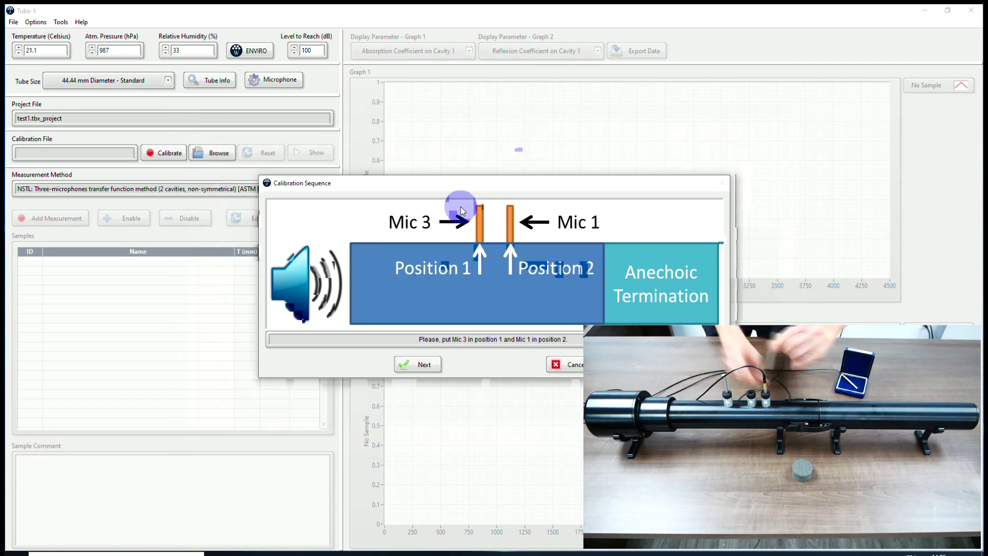
left_click(425, 364)
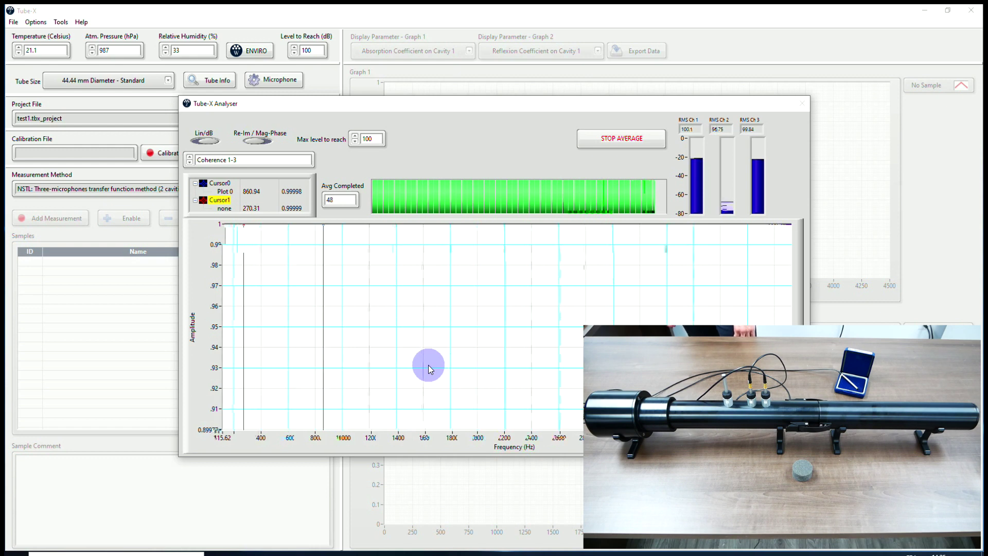
left_click(536, 145)
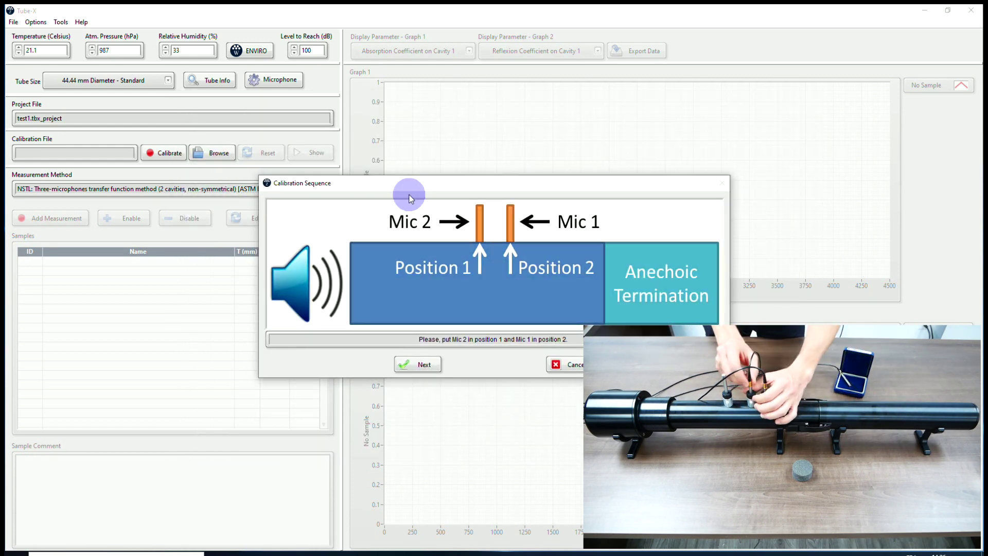
Save the Mic 1 and Mic 2 calibration measurements in both the swapped and direct positions and finish the sequence.
left_click(420, 363)
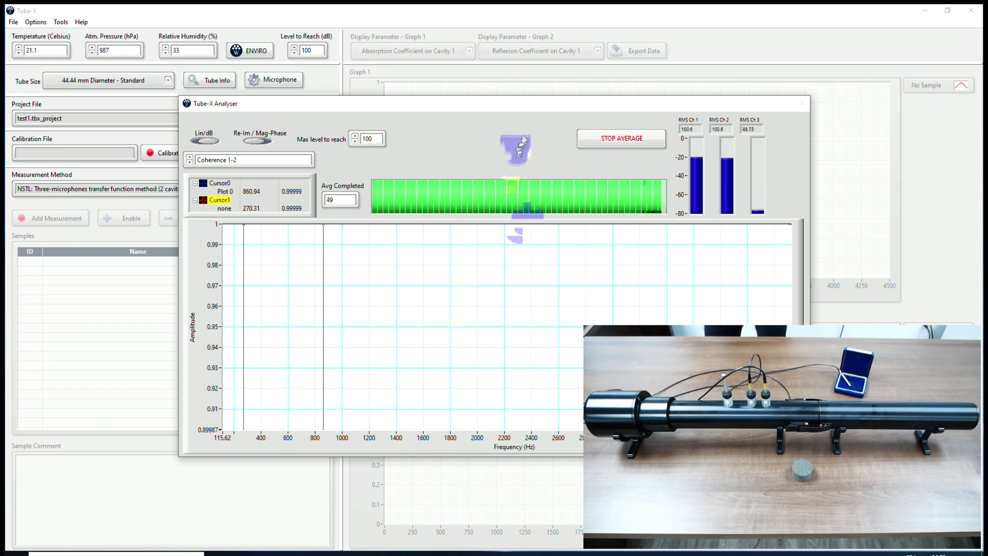
left_click(516, 137)
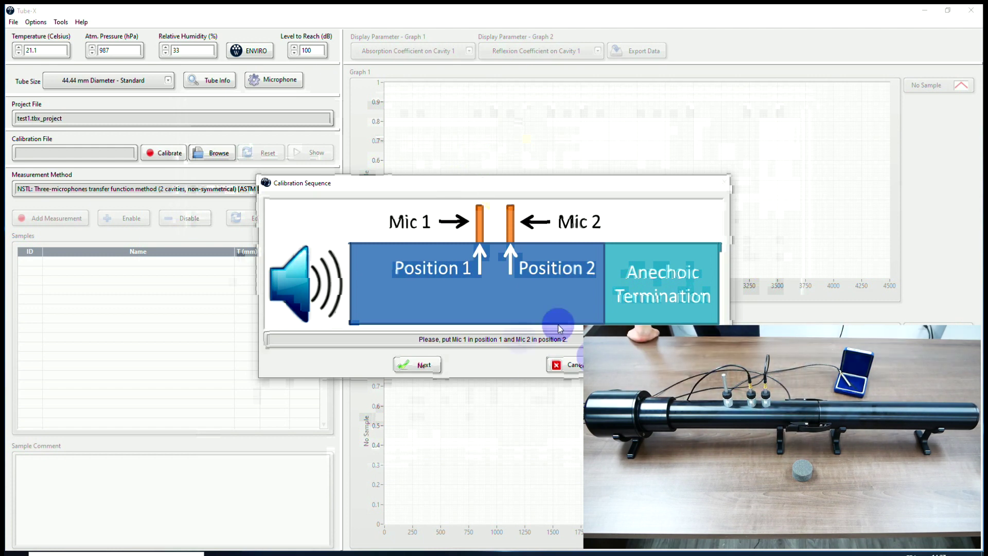
left_click(424, 364)
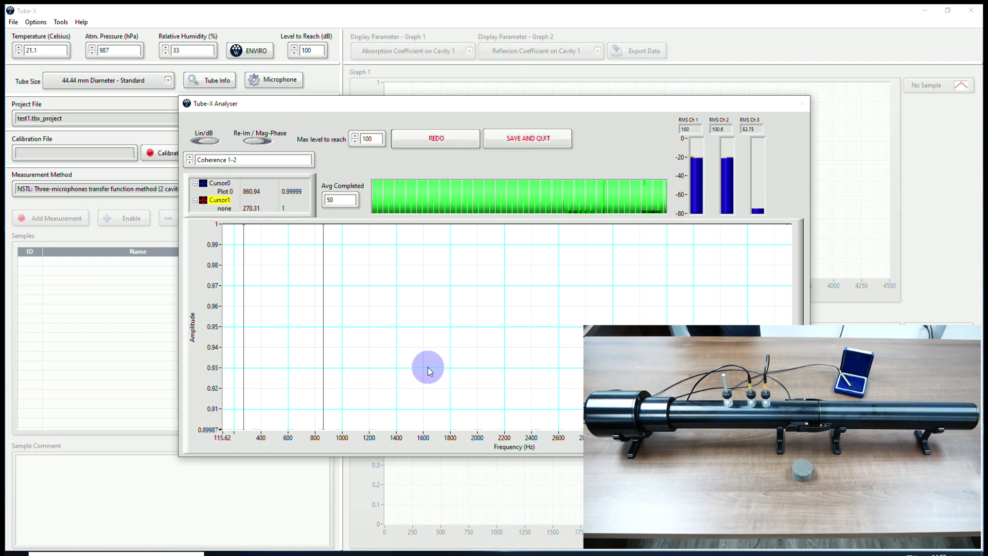
left_click(535, 138)
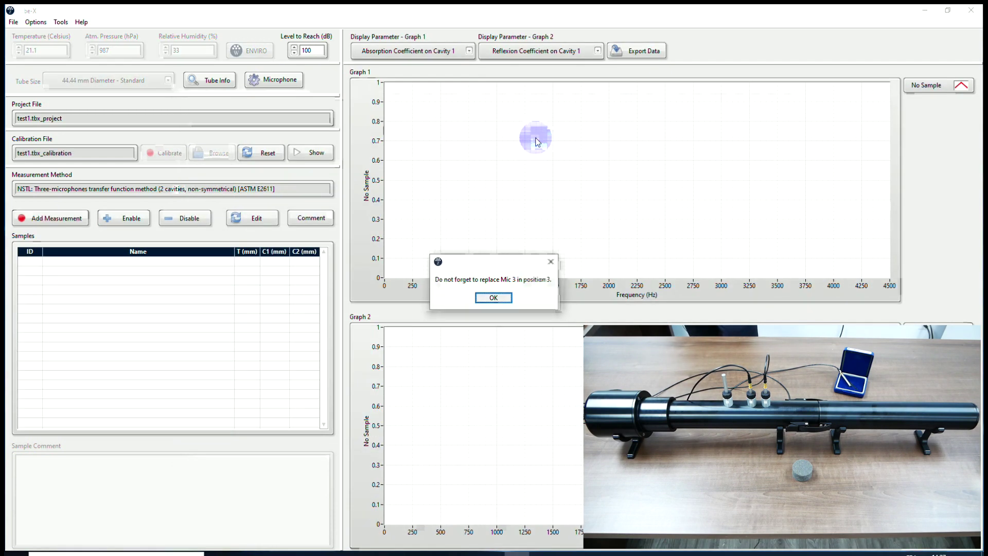
left_click(495, 298)
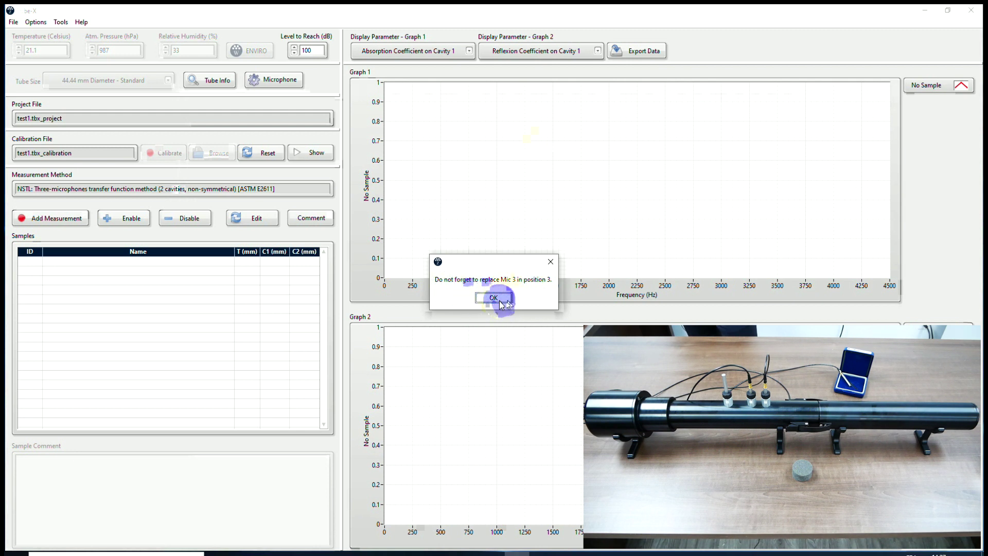
left_click(497, 300)
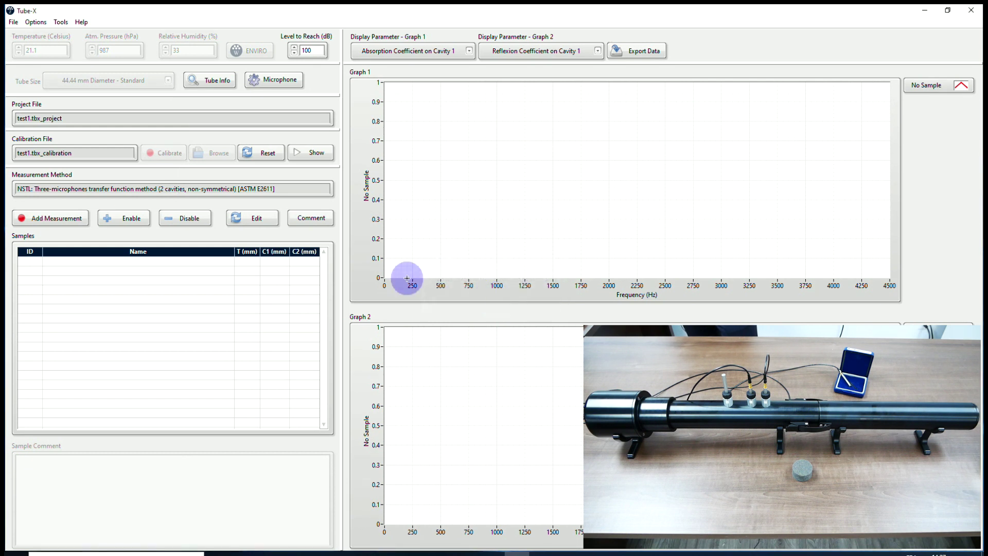
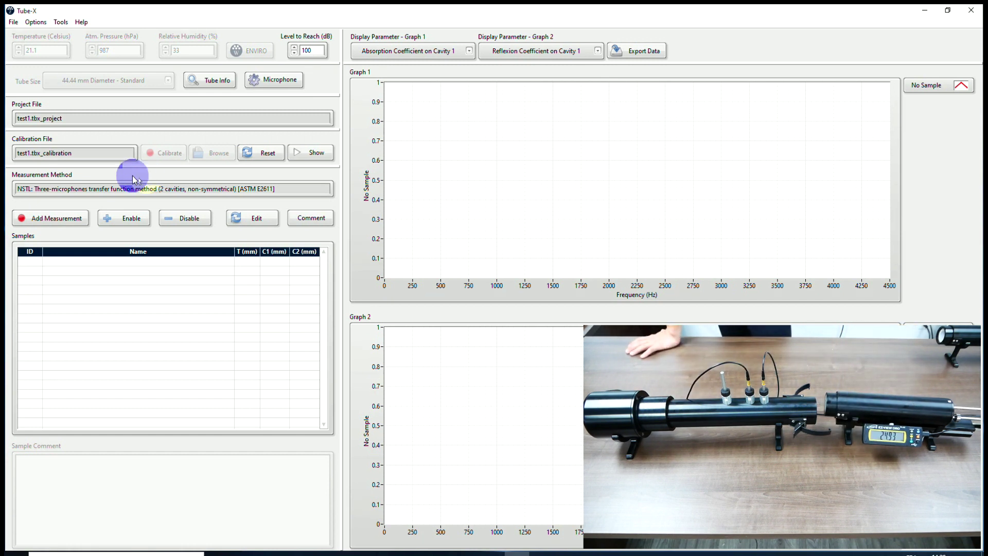
Add a measurement without corrections, with a sample thickness of 24.93 mm and the sample name "test 1".
left_click(66, 221)
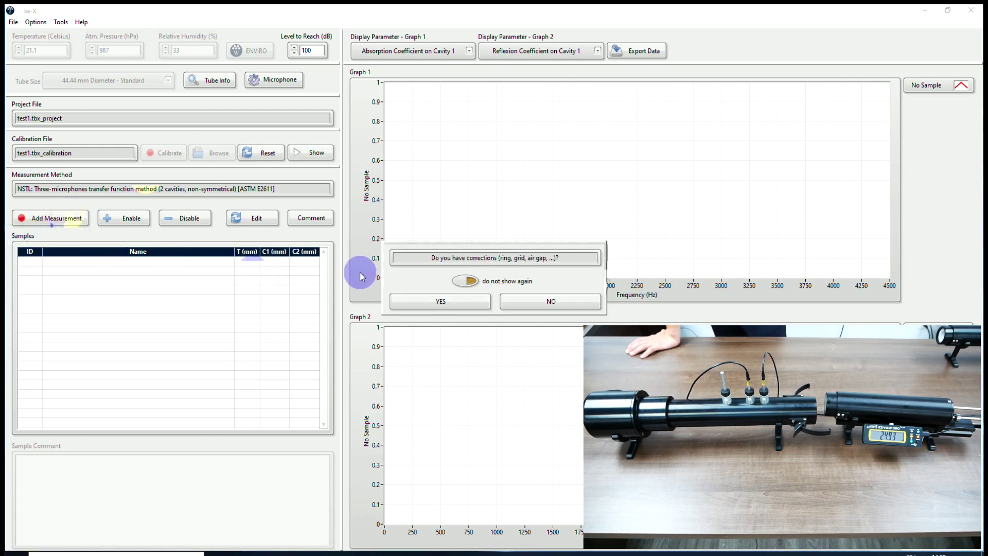
left_click(548, 302)
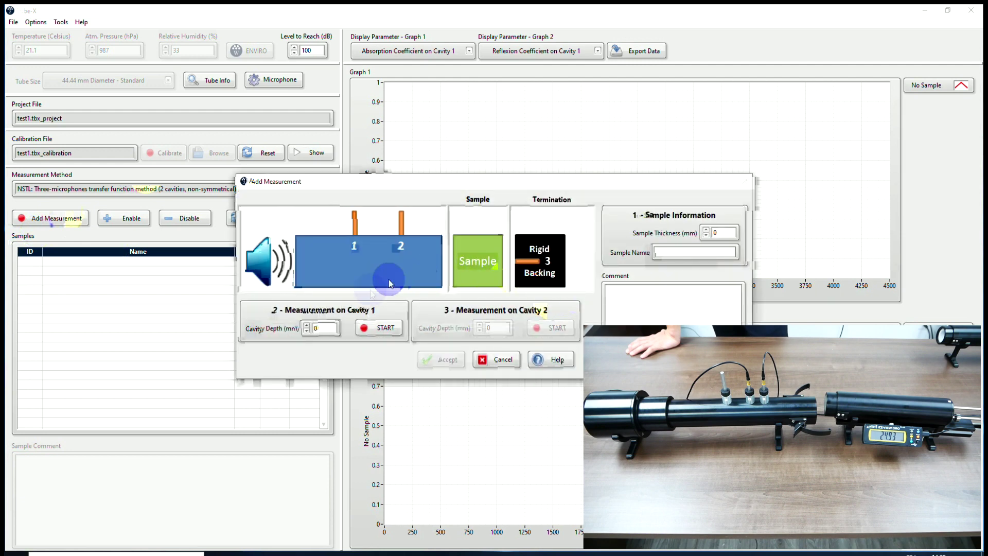
left_click(330, 328)
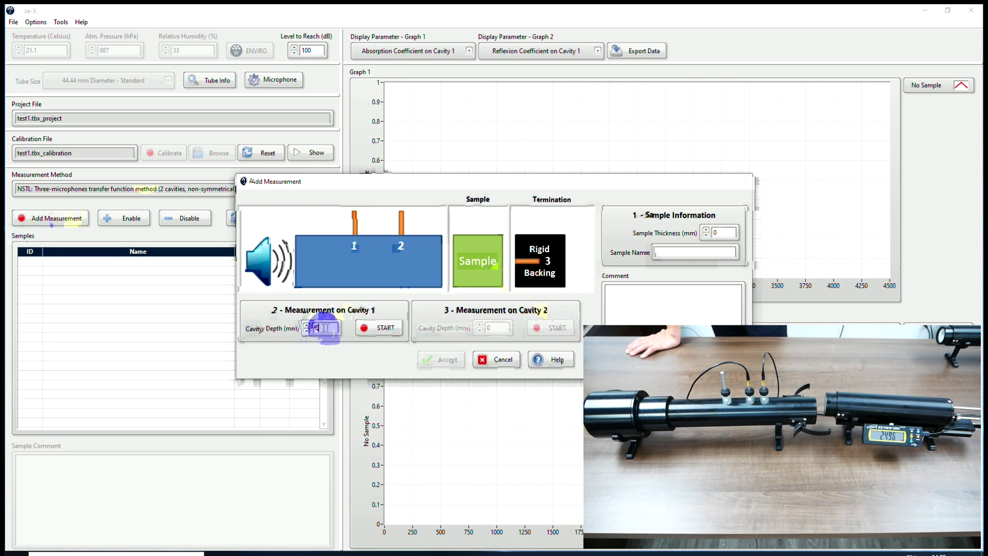
double_click(730, 233)
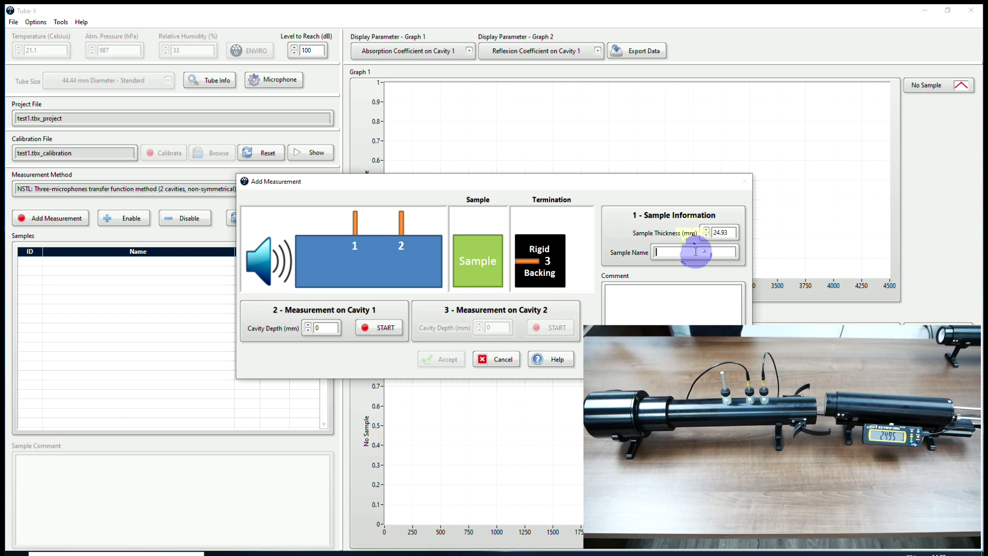
type("test 1")
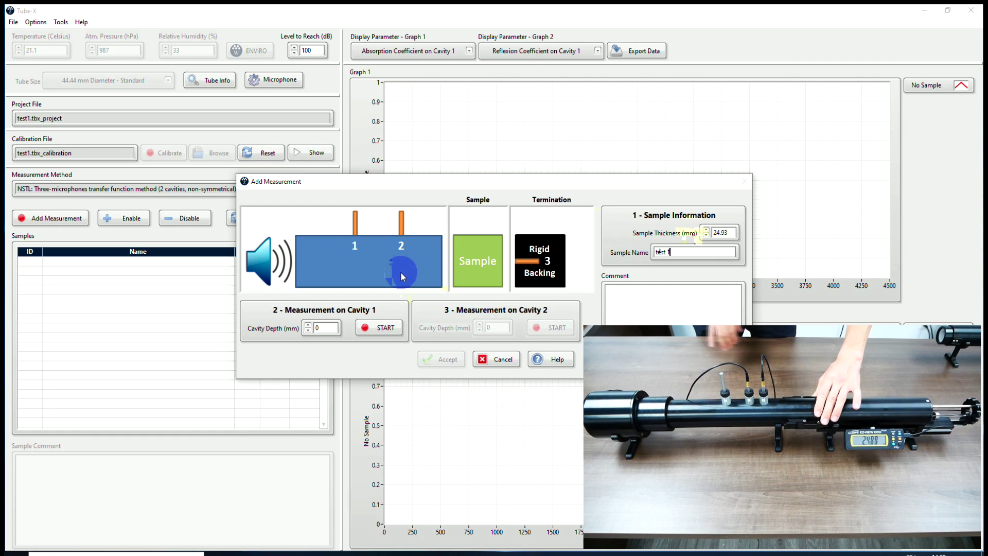
Measure and save the sample on cavity 1 at 0 mm depth and on cavity 2 at 20.25 mm depth.
left_click(386, 329)
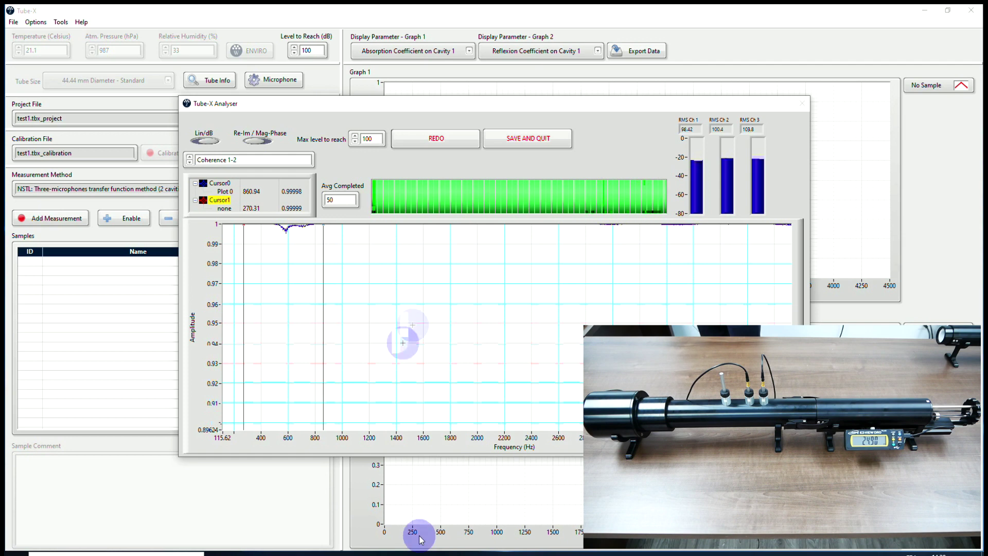
left_click(546, 139)
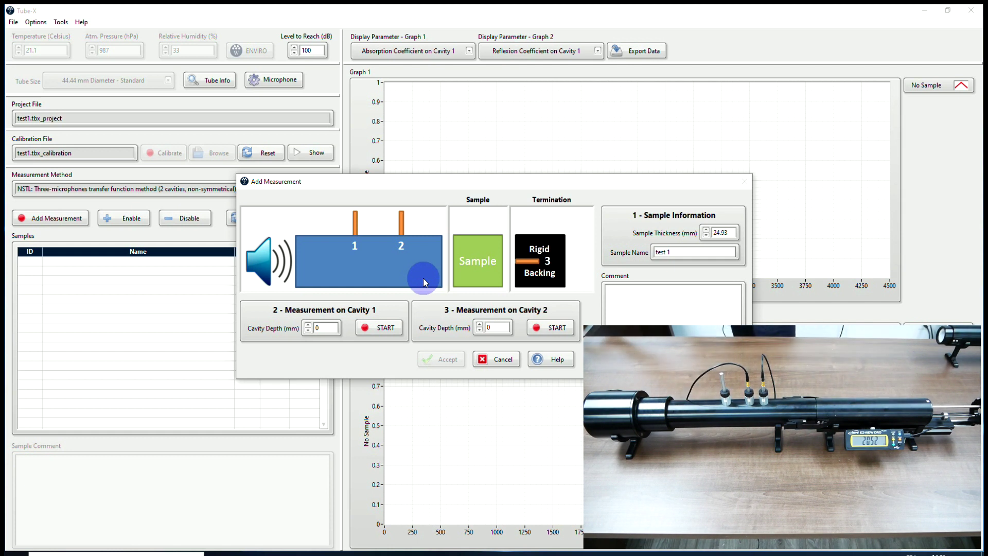
left_click(502, 332)
left_click_drag(503, 338, 461, 330)
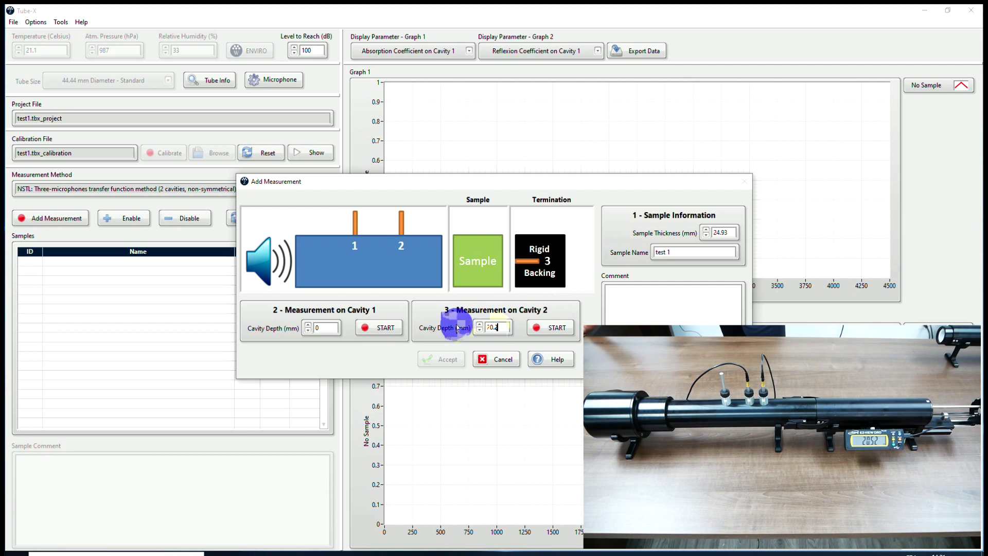
left_click(563, 332)
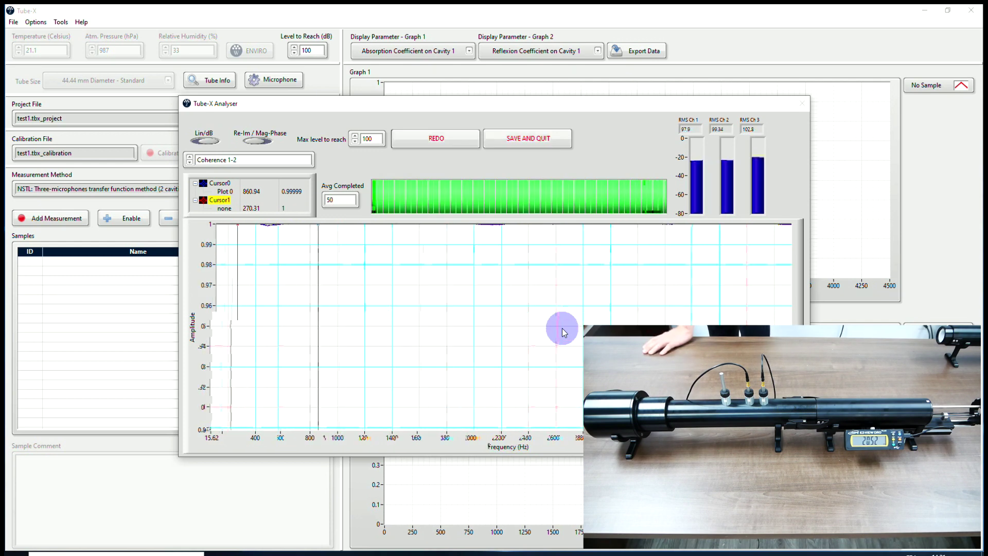
left_click(535, 139)
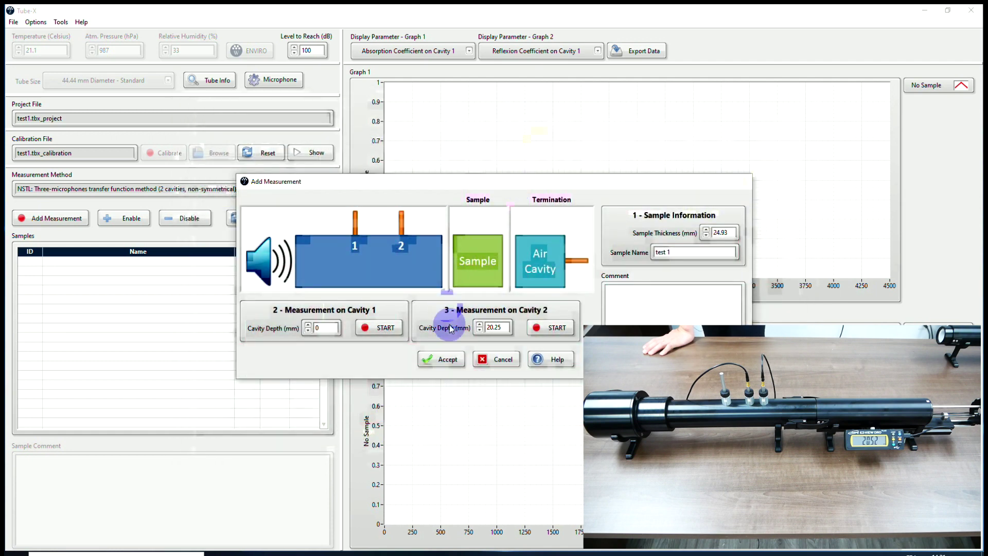
Accept the two-cavity measurement of the sample and display its Normal Sound Transmission Loss on Graph 2.
left_click(448, 360)
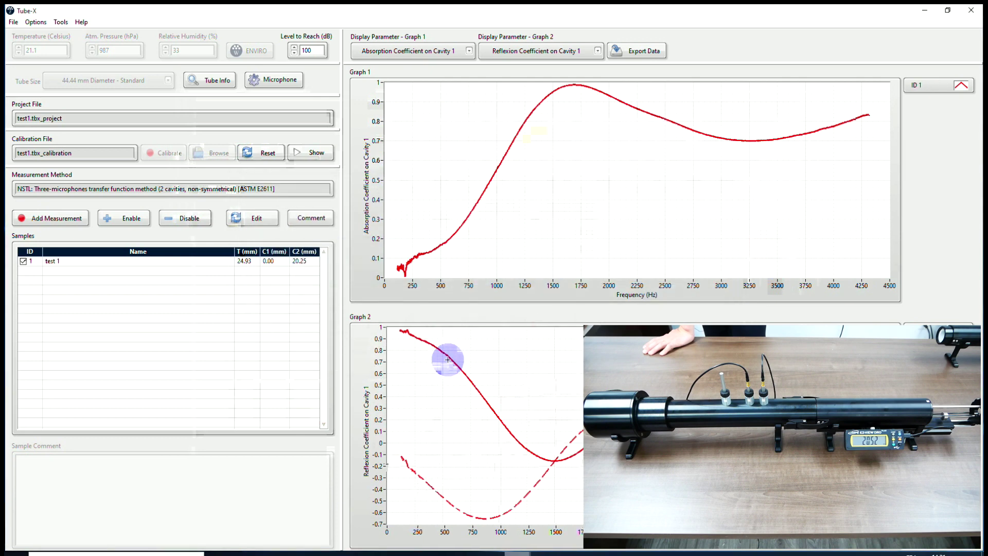
left_click(540, 51)
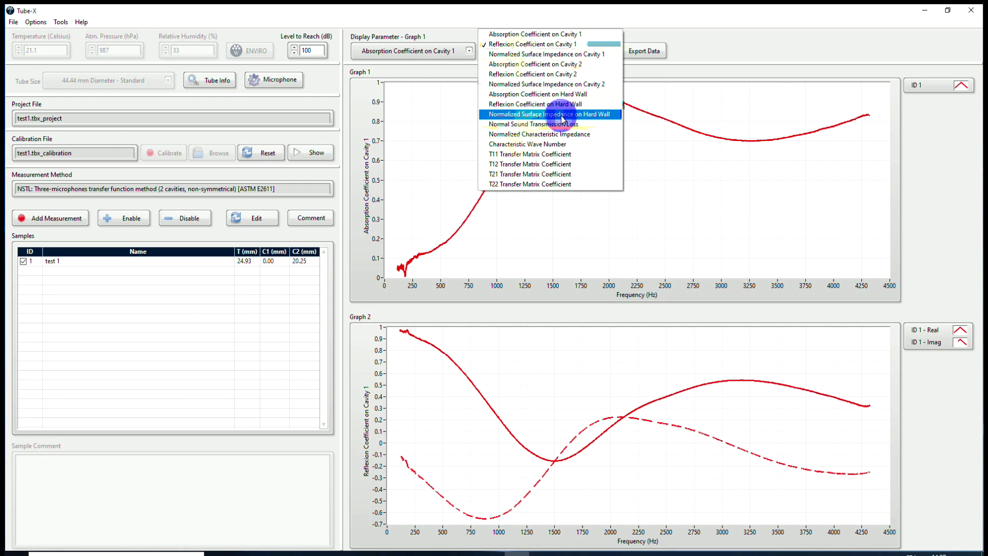
left_click(541, 125)
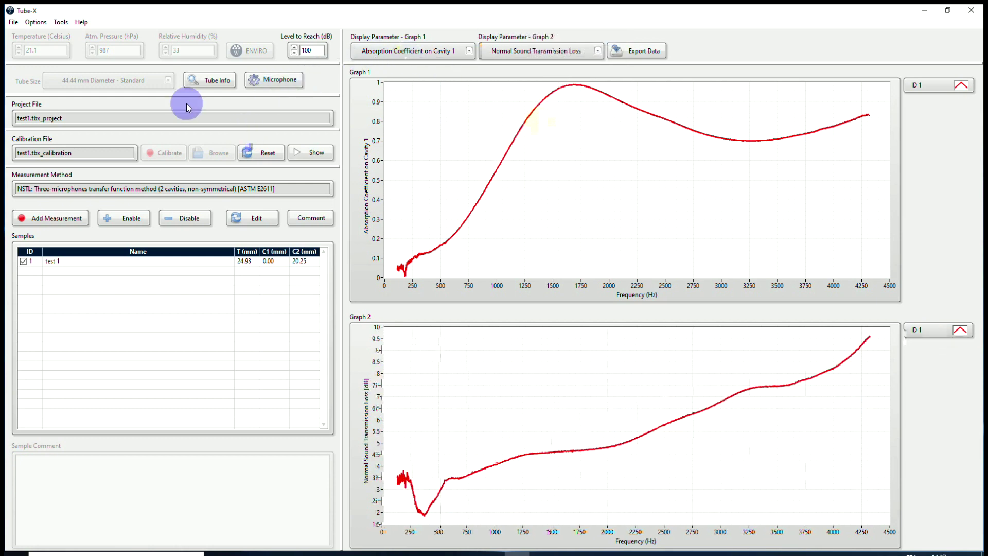
Open the Averaging tool and add the sample "test 1" to the averaging list.
left_click(65, 25)
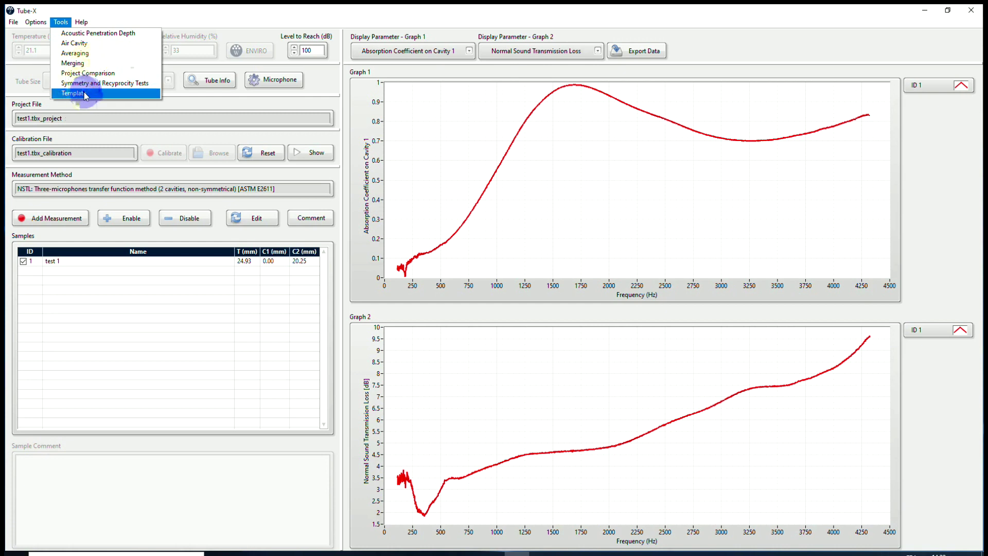
left_click(77, 53)
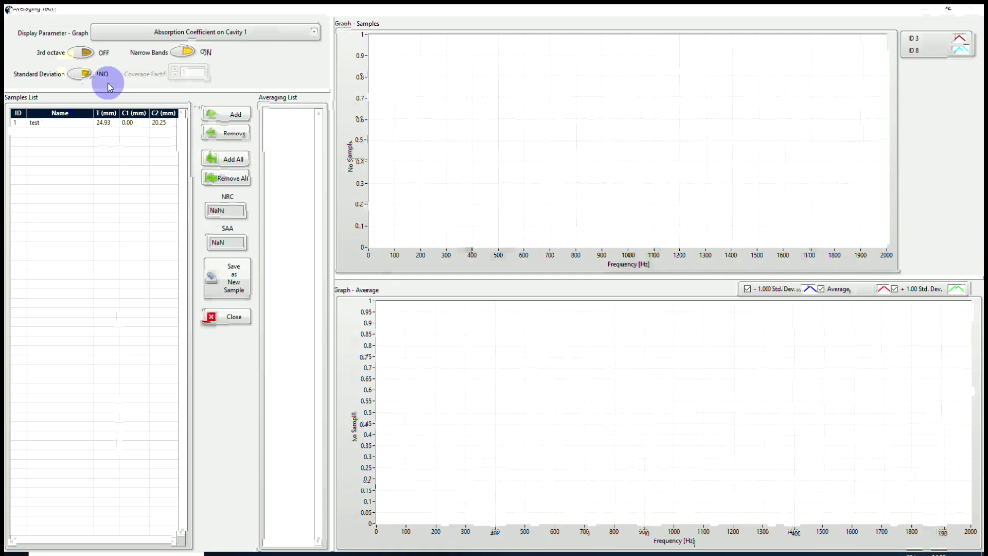
left_click(77, 124)
left_click(238, 116)
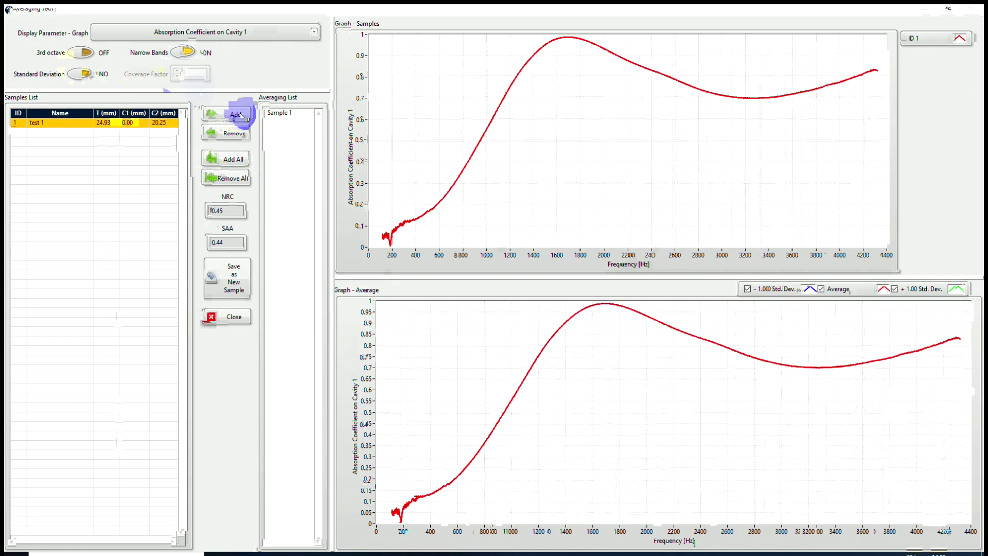
Toggle the third-octave and narrow-band displays of the average, leave only narrow bands on, and close the Averaging Tool.
left_click(89, 51)
left_click(187, 52)
left_click(85, 53)
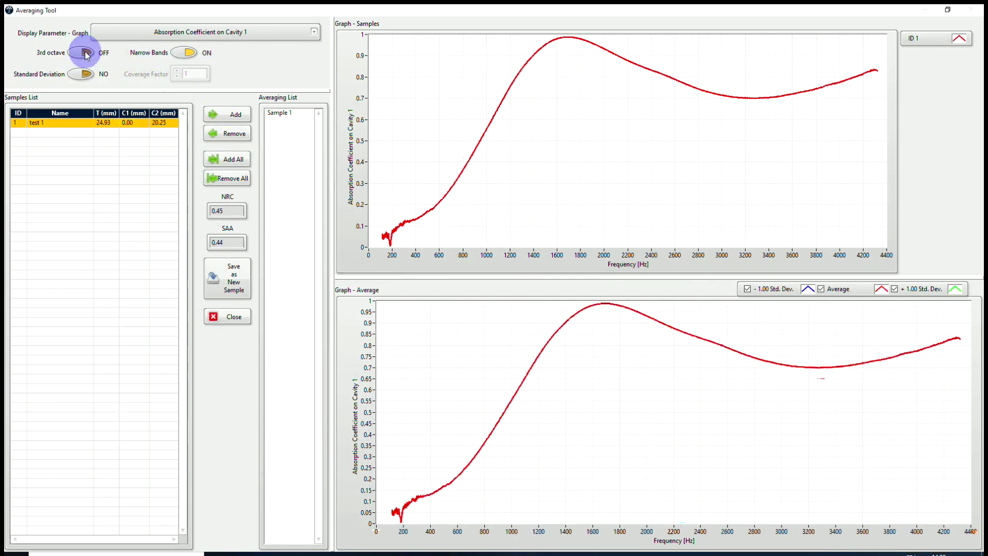
left_click(230, 317)
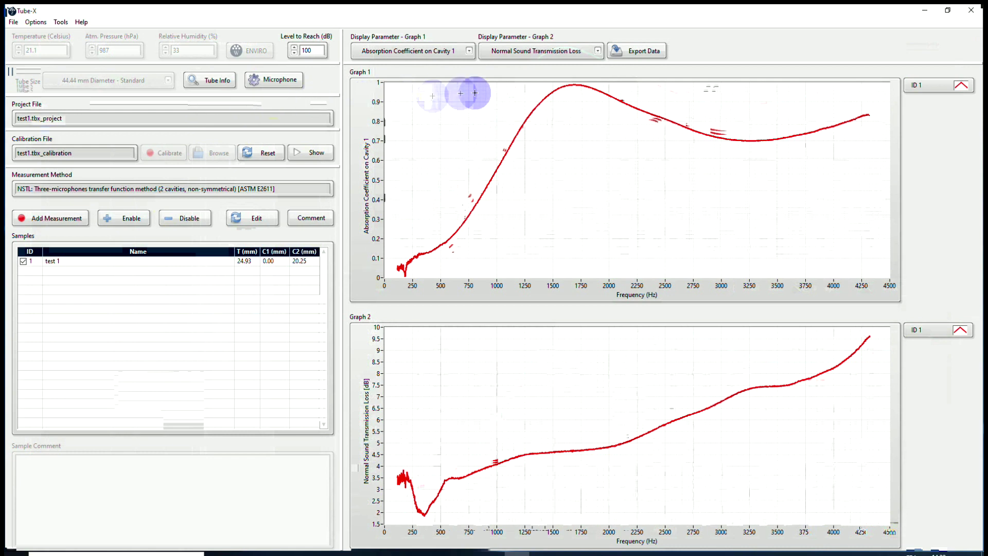